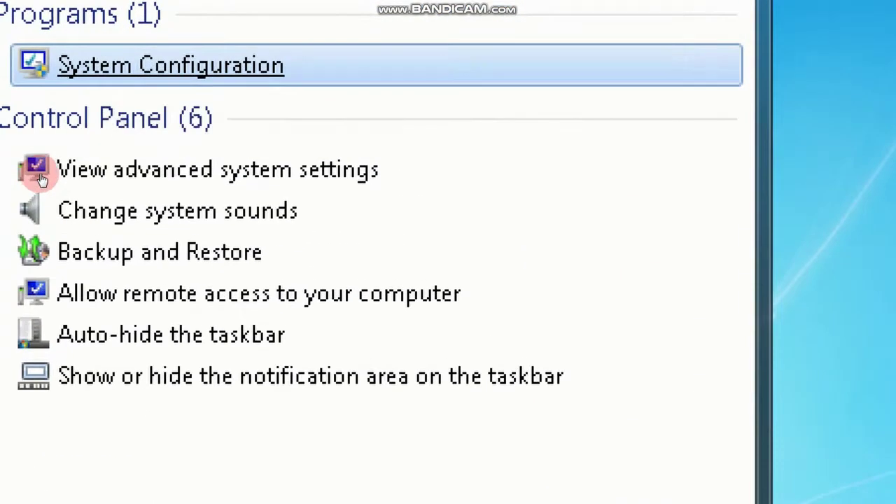
Open System Configuration and hide all Microsoft services in its list of services
click(39, 175)
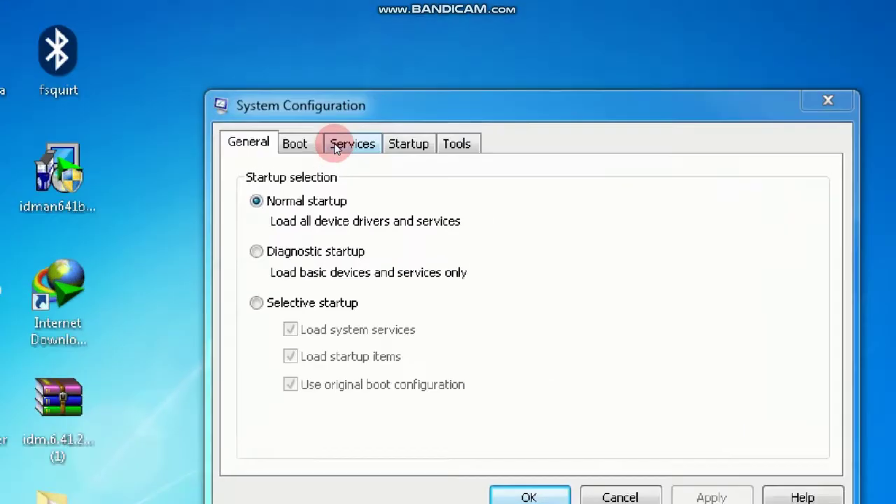
click(335, 145)
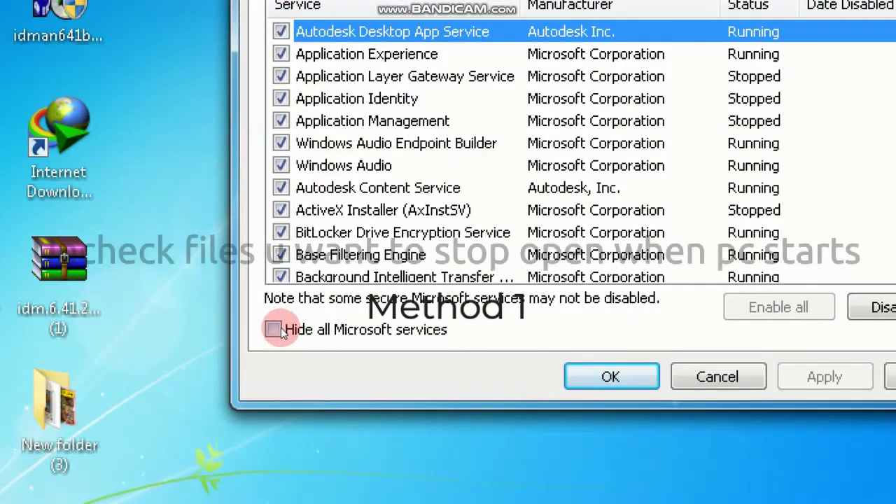
click(277, 329)
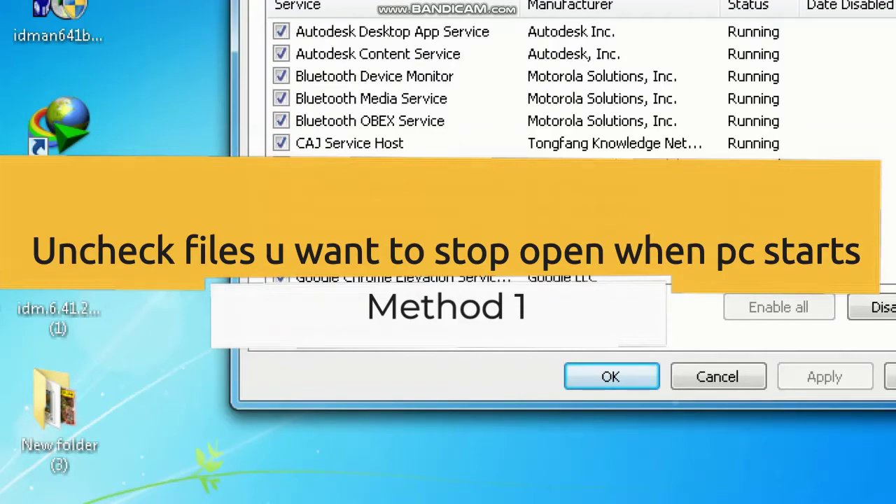
key(super)
click(346, 359)
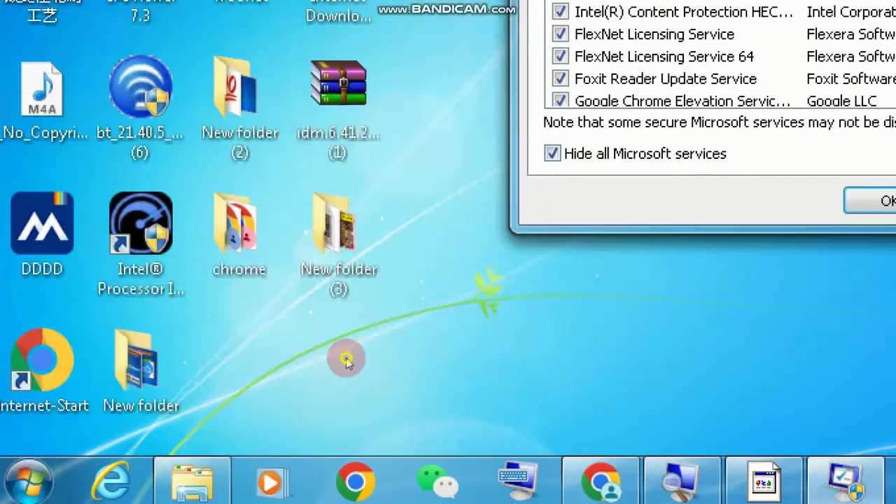
Disable the Autodesk Desktop App Service, Autodesk Content Service and CAJ Service Host, keeping Bluetooth Device Monitor enabled
double_click(290, 176)
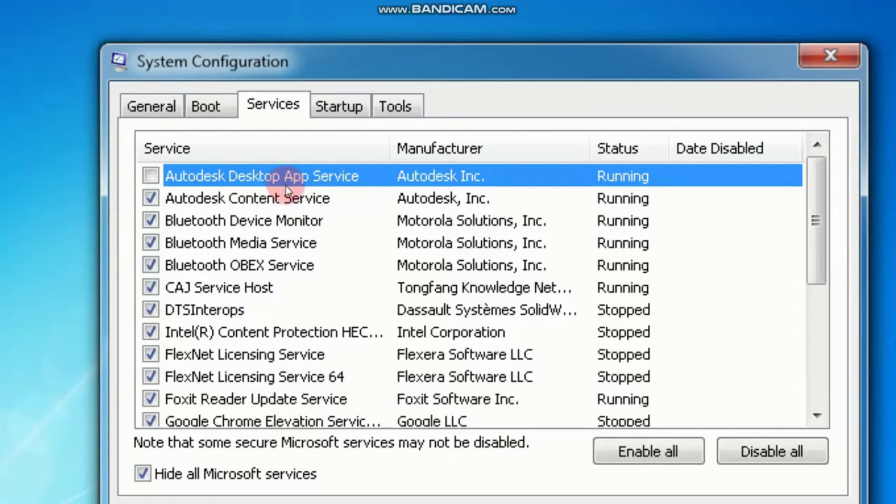
double_click(289, 196)
double_click(285, 203)
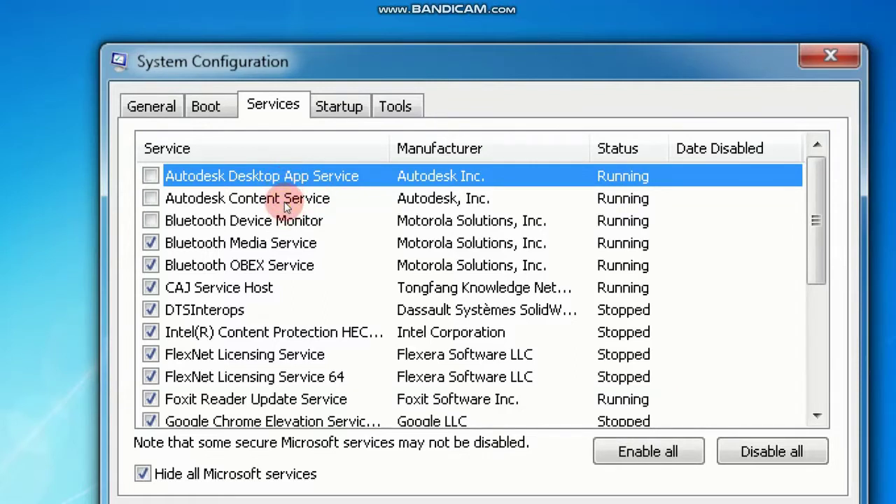
double_click(285, 210)
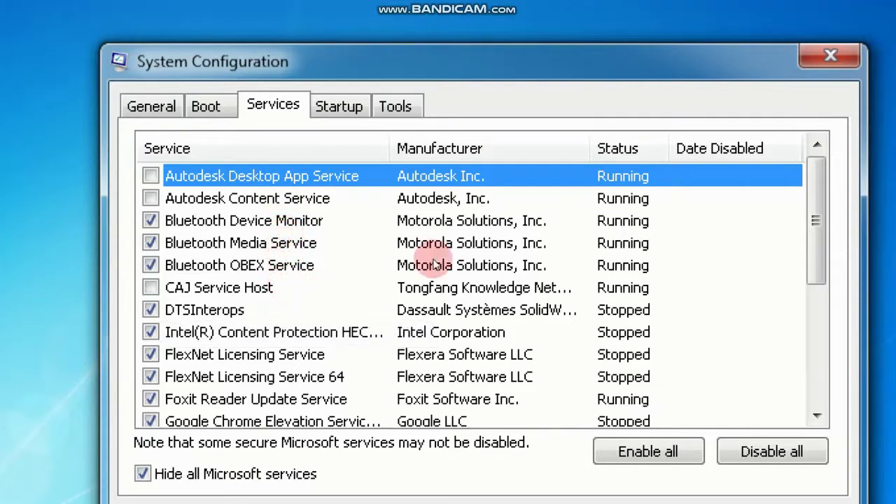
Disable the VPNService, TeamViewer, SolidWorks Licensing Service and WemeetUpdateSvc services
scroll(614, 202, down, 2)
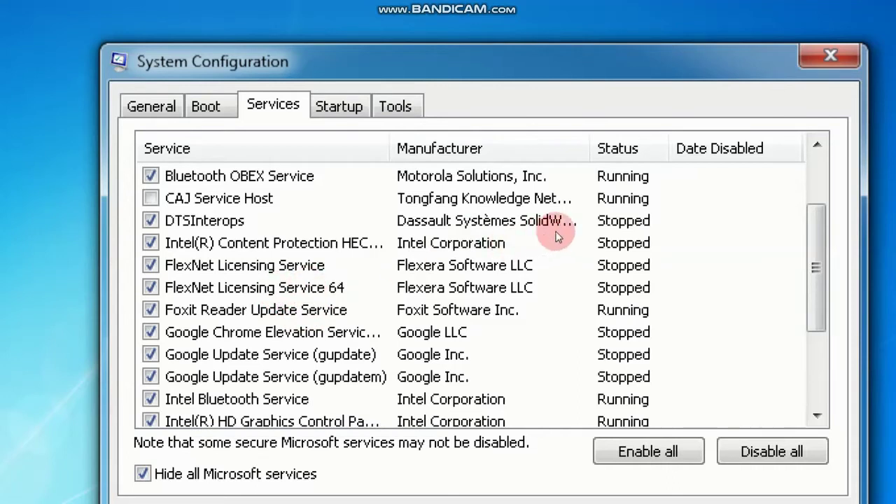
scroll(610, 238, down, 3)
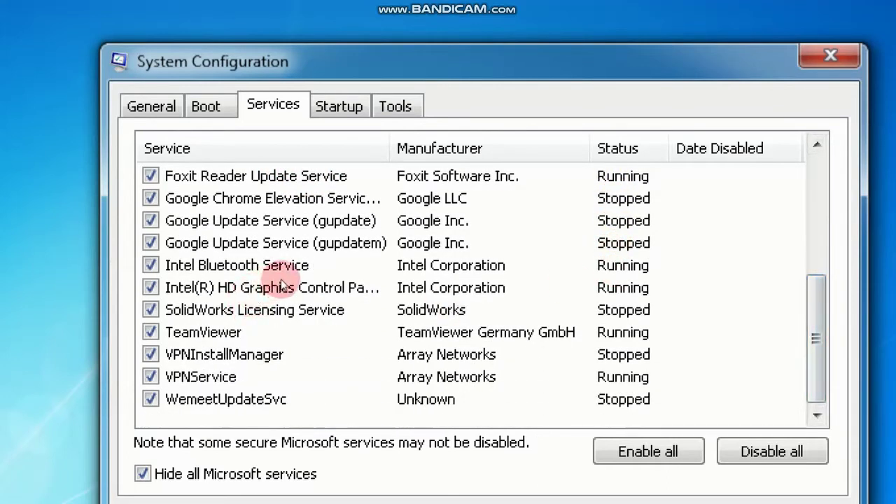
key(space)
key(Up)
key(Up)
key(space)
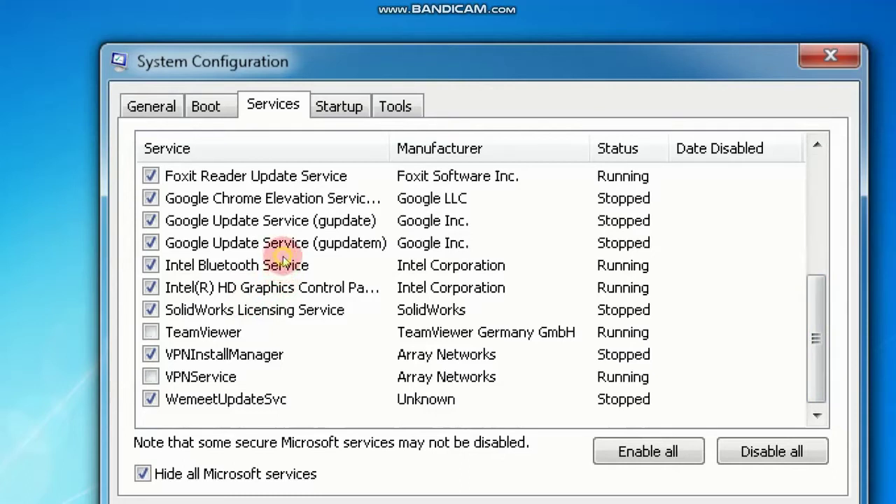
key(Up)
key(space)
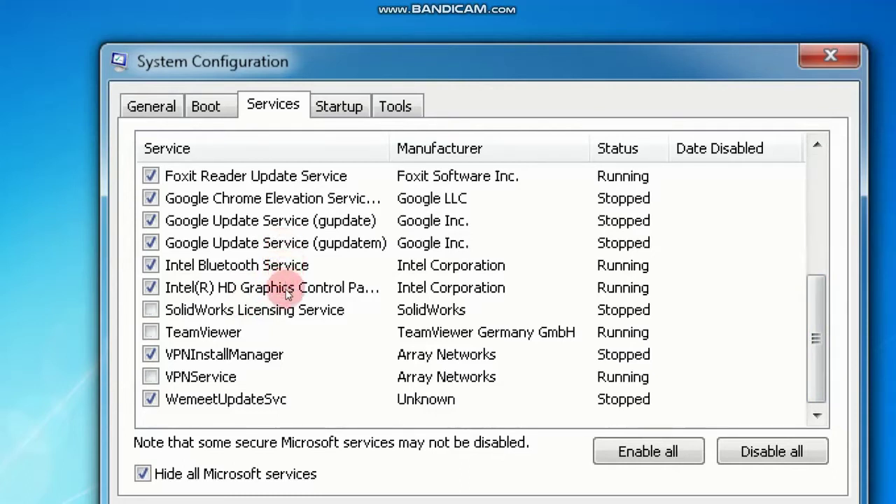
key(space)
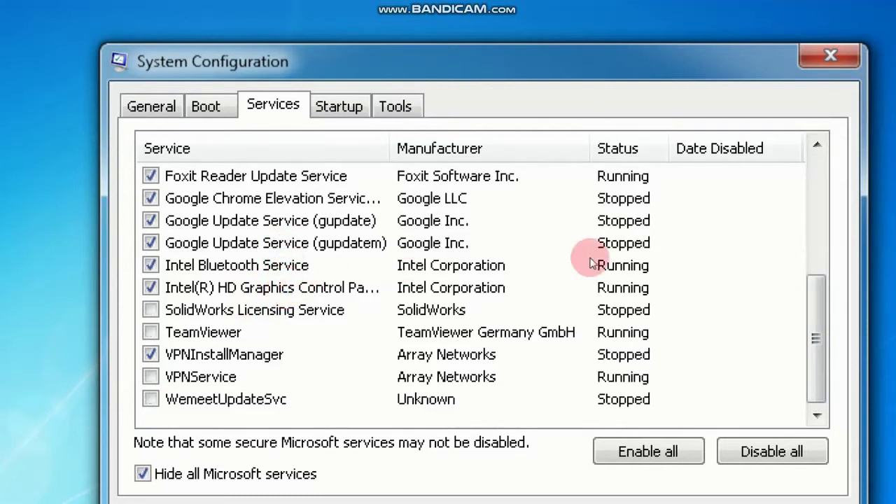
Disable the Google Chrome Elevation Service and Foxit Reader Update Service, keeping FlexNet Licensing Service 64 enabled
scroll(612, 265, up, 2)
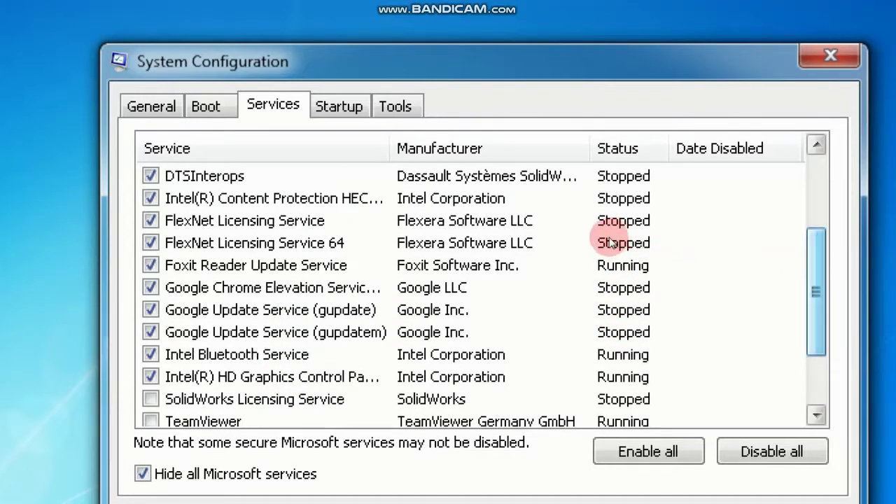
key(space)
key(Up)
key(space)
key(Up)
key(space)
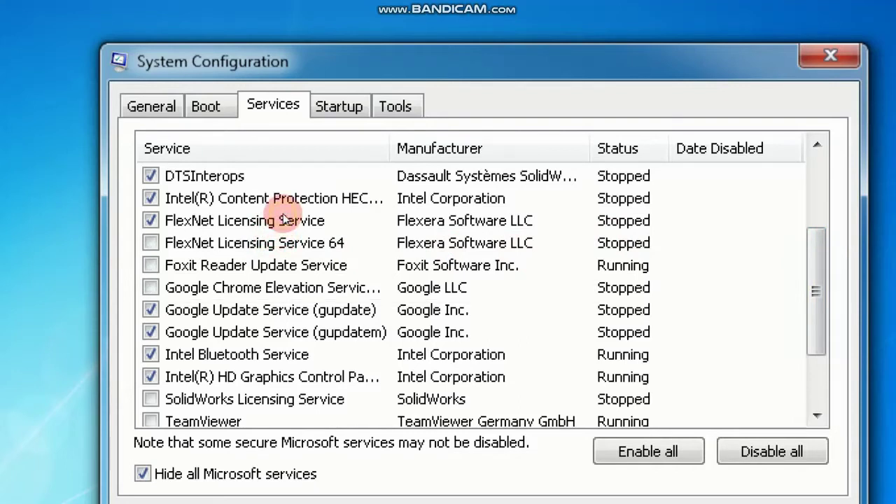
key(space)
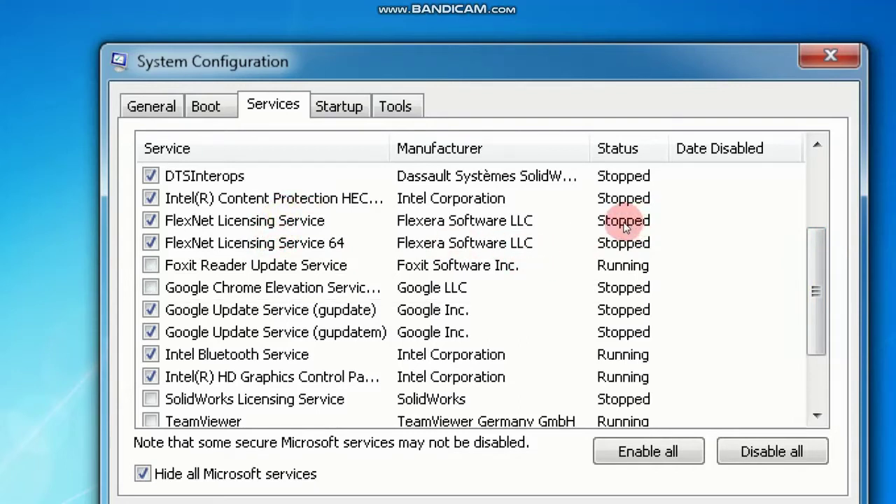
Apply the service changes and exit System Configuration without restarting the computer
scroll(630, 220, up, 1)
scroll(613, 210, up, 2)
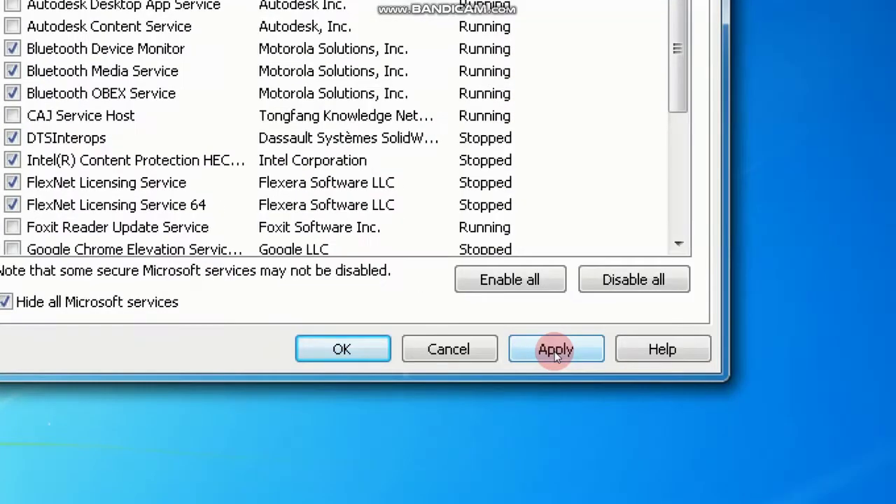
click(554, 351)
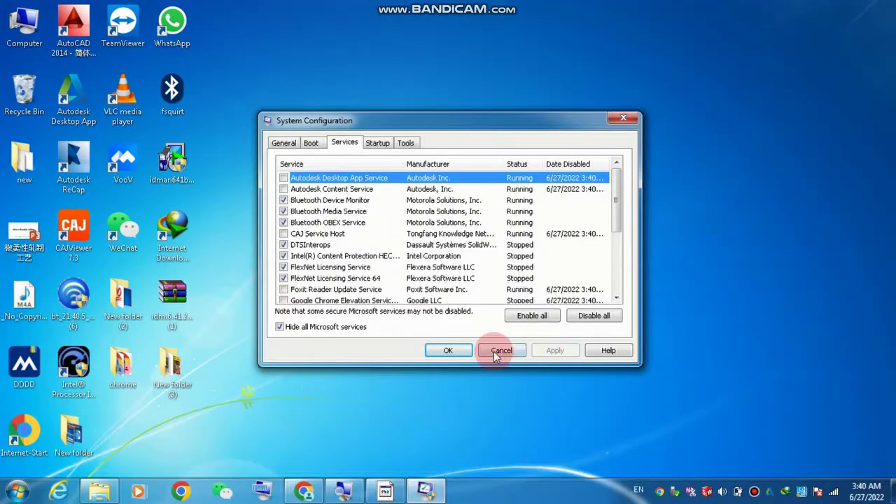
click(448, 350)
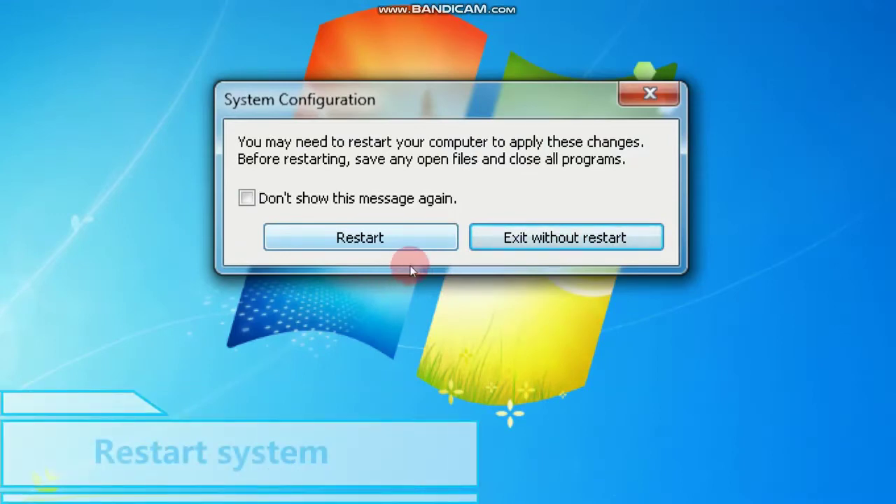
click(506, 245)
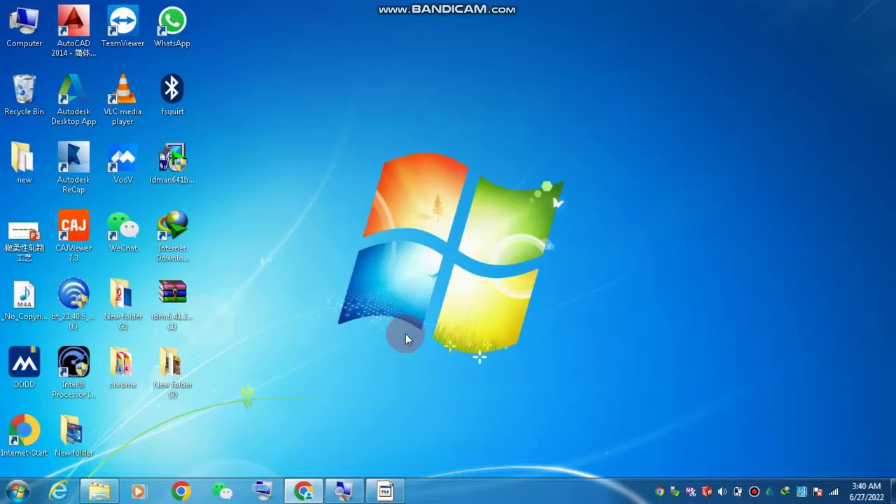
right_click(317, 280)
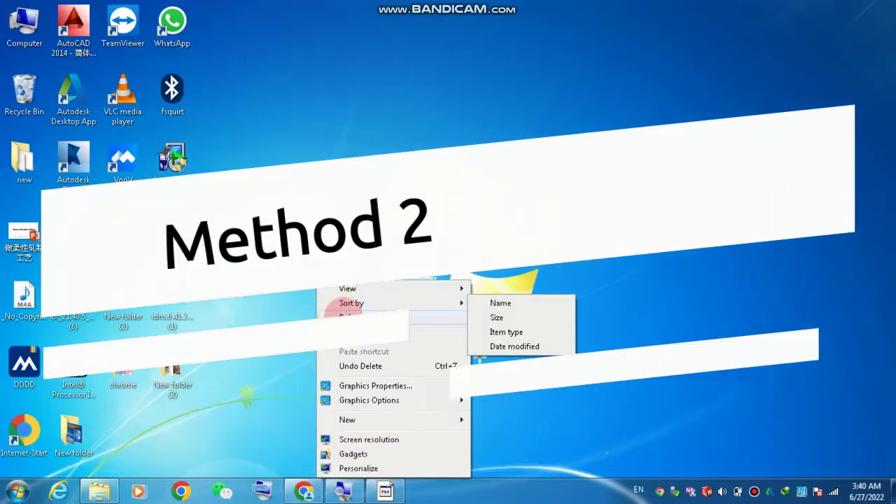
click(532, 371)
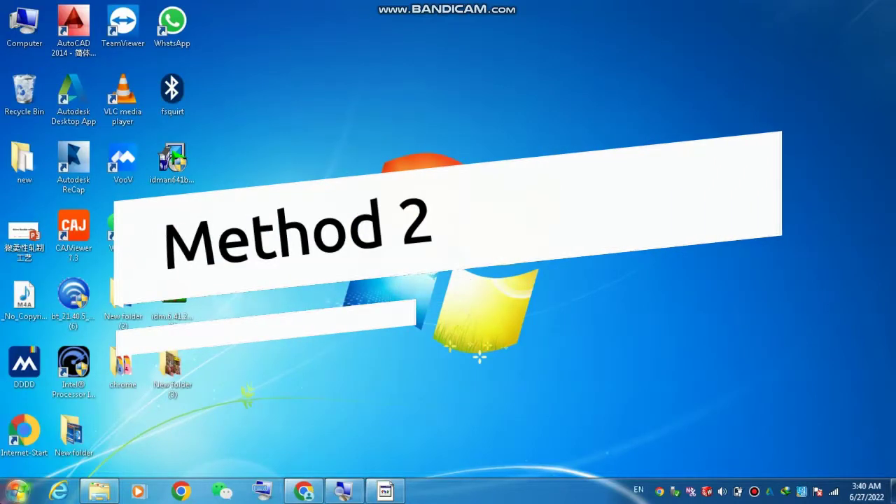
Switch the power plan to High performance in the Control Panel's Power Options and close the window
click(10, 497)
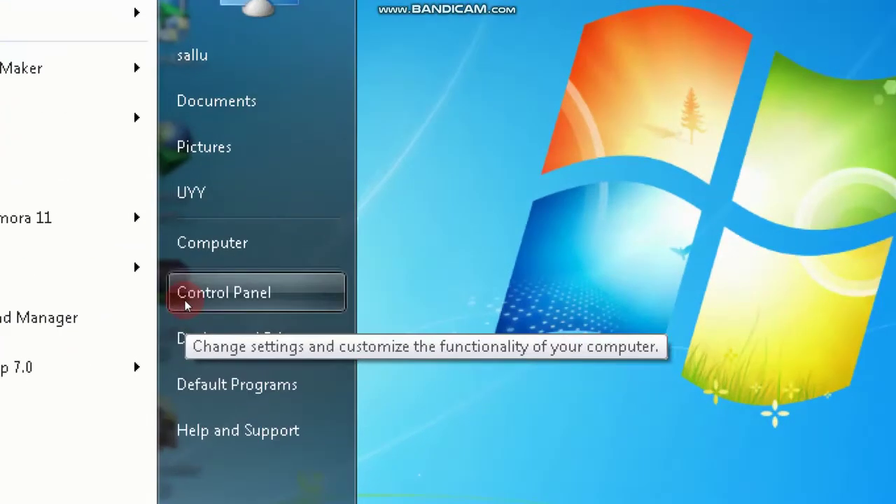
click(186, 302)
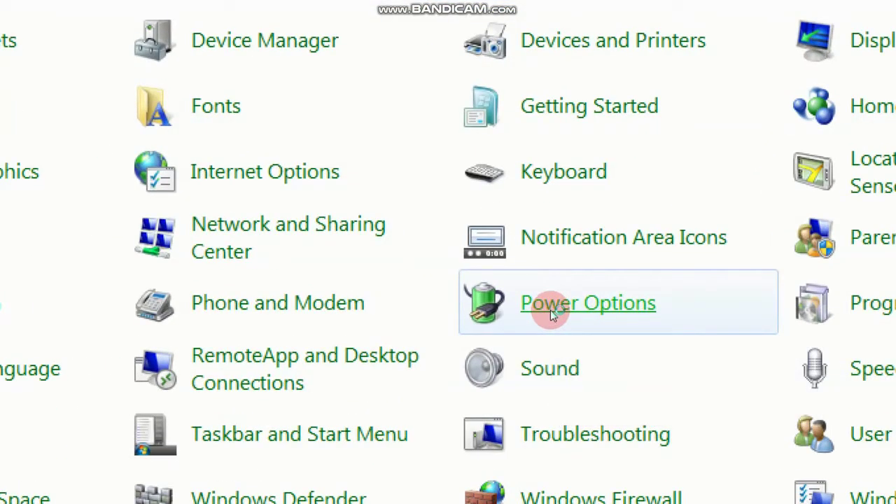
click(552, 313)
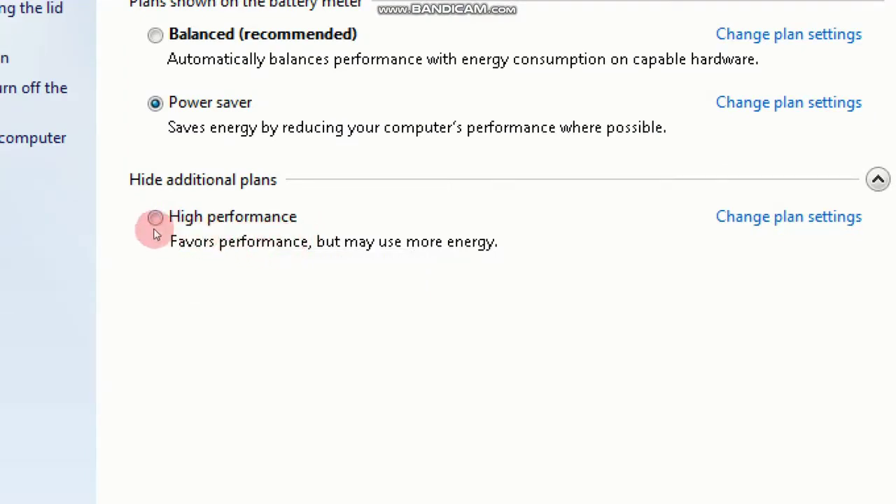
click(161, 218)
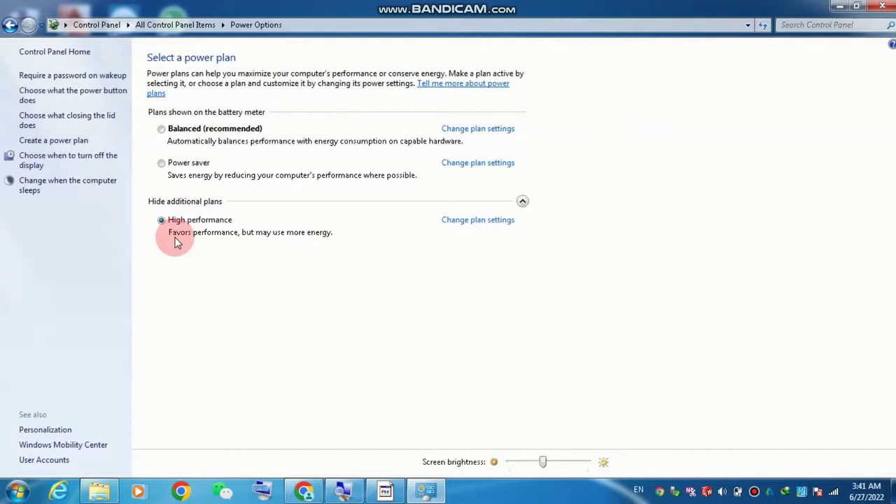
click(890, 5)
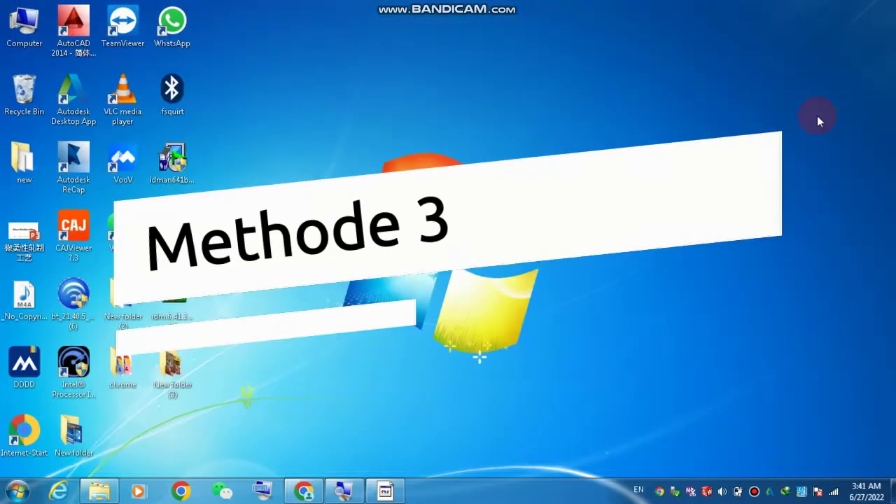
Search the installed programs for "disk" and launch Disk Defragmenter
click(19, 491)
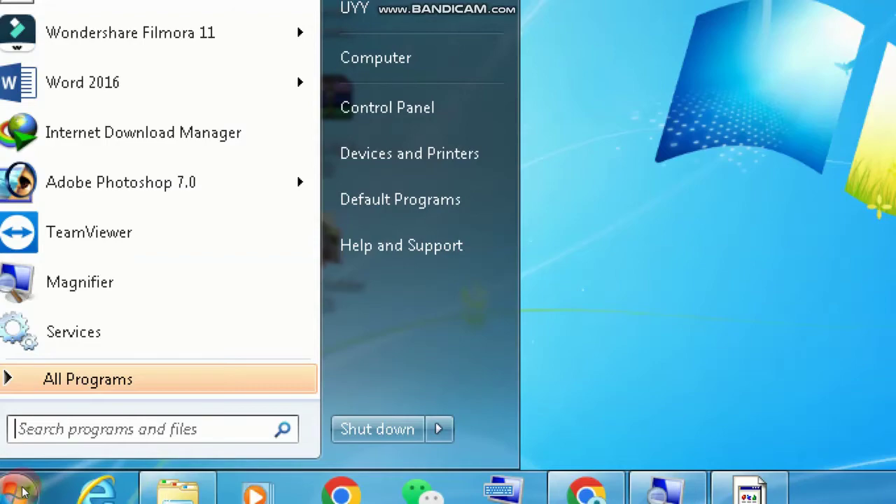
text(disk)
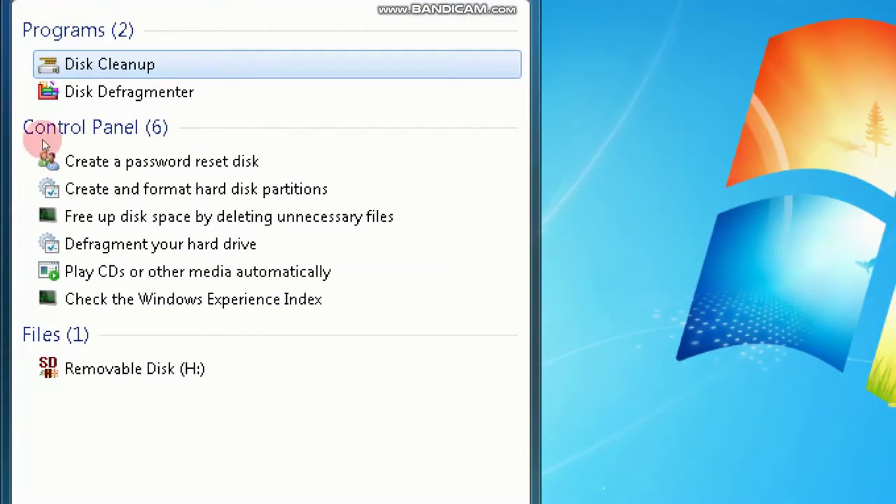
key(Down)
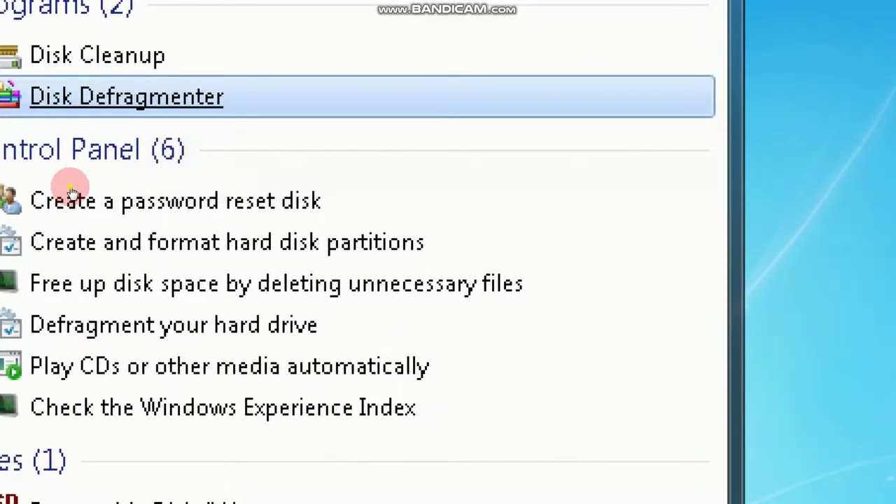
key(Return)
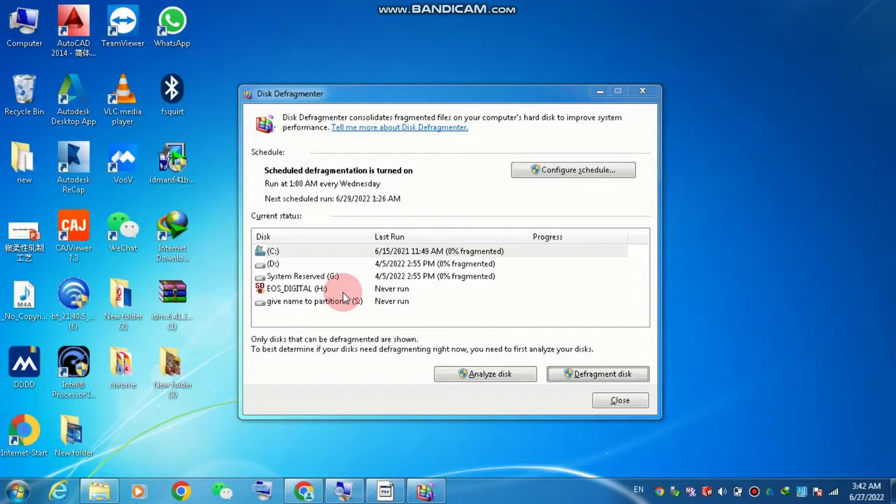
Start defragmenting all the listed disks together, from C: to S:, and close the Disk Defragmenter window
drag(329, 308, 296, 246)
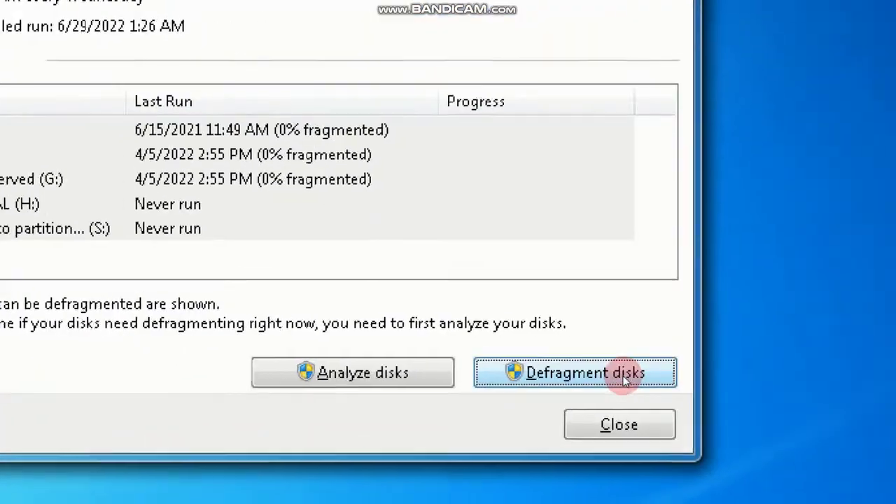
click(620, 425)
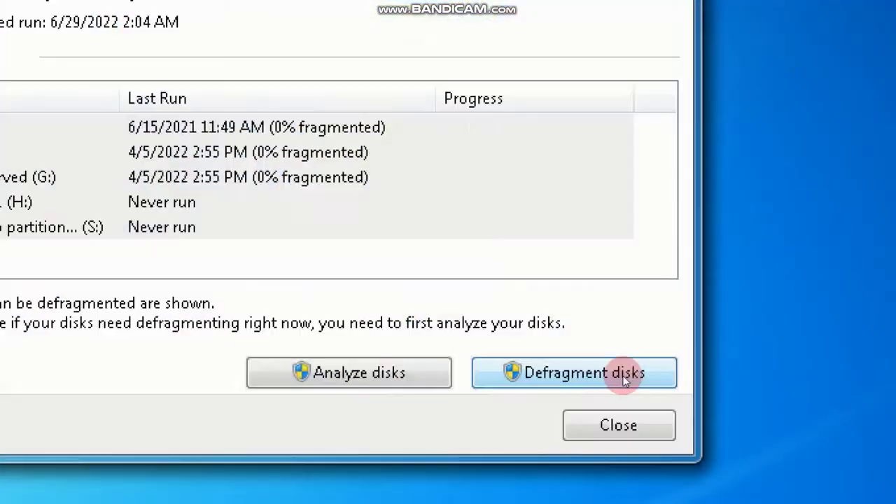
click(622, 372)
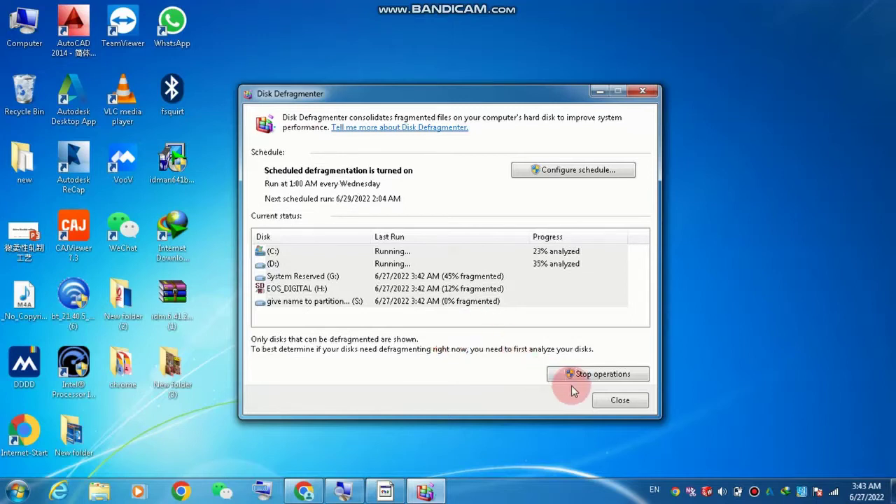
click(619, 401)
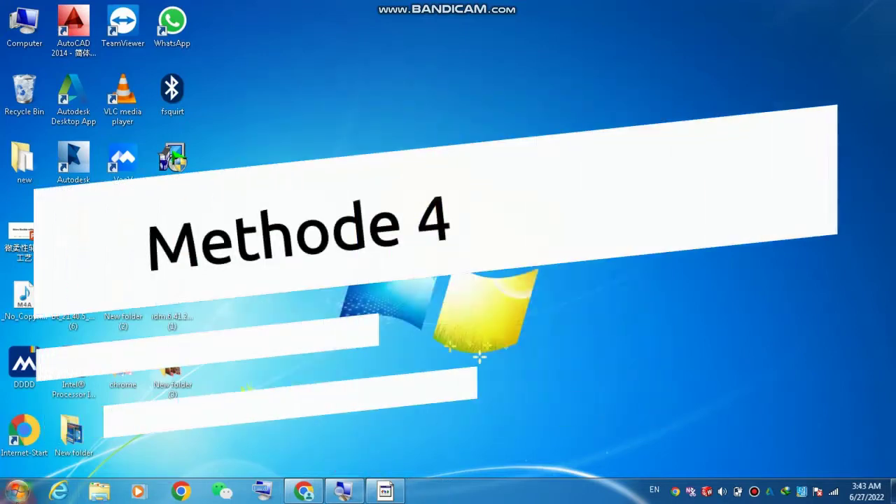
Open the Windows Prefetch folder by running "prefetch" from the Run dialog, and grant permanent access to it
click(17, 491)
click(35, 457)
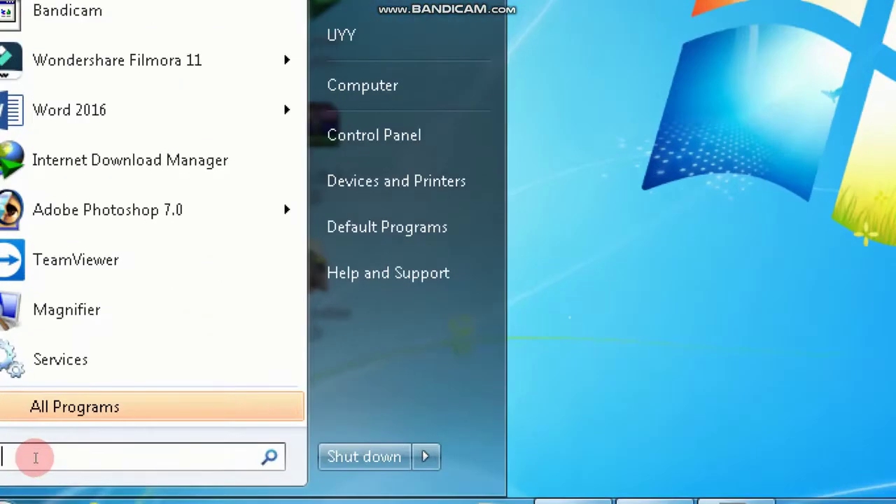
text(run)
key(Return)
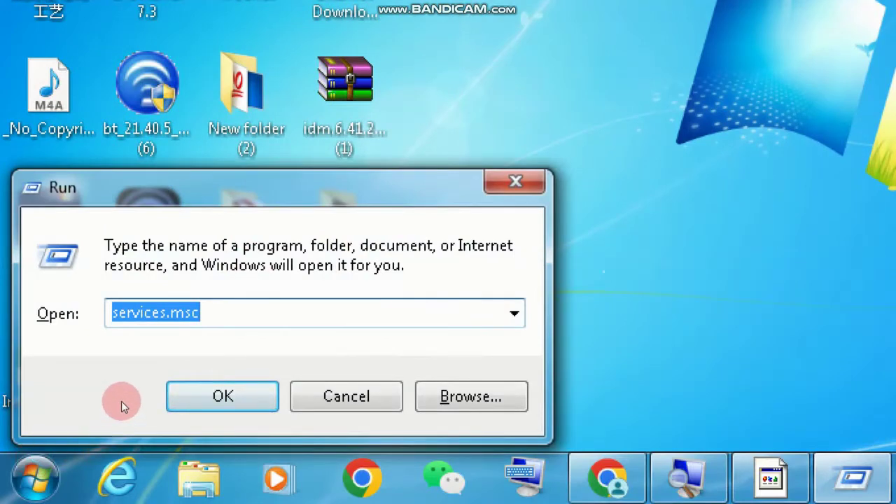
key(BackSpace)
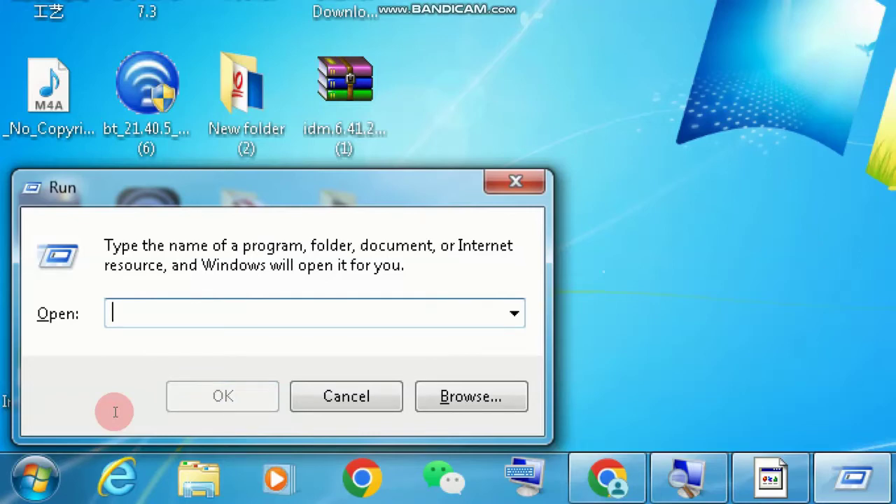
text(prefe)
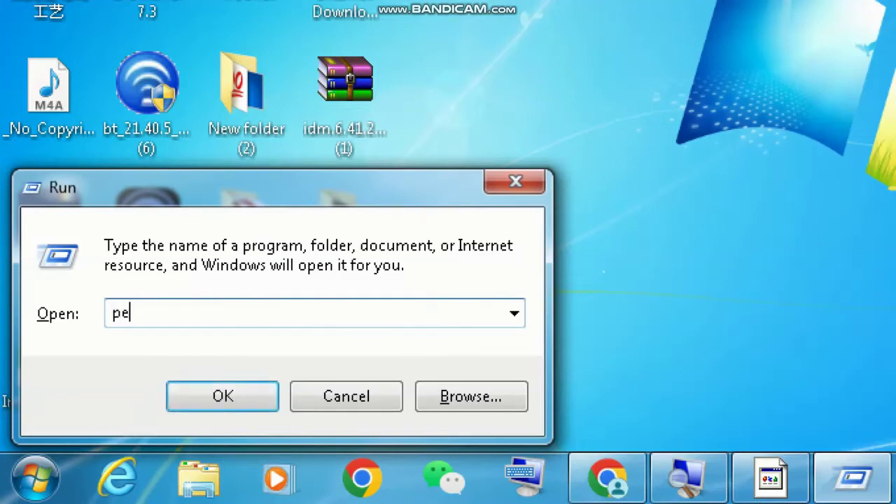
text(tch)
key(Return)
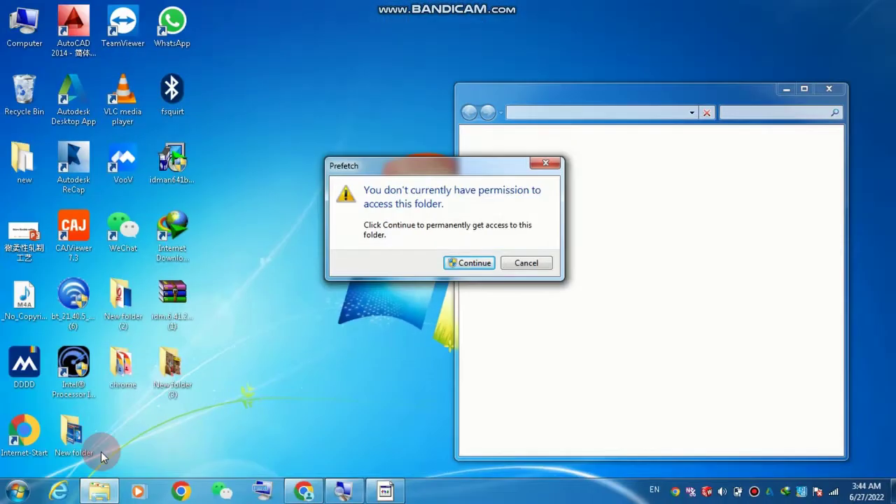
click(460, 263)
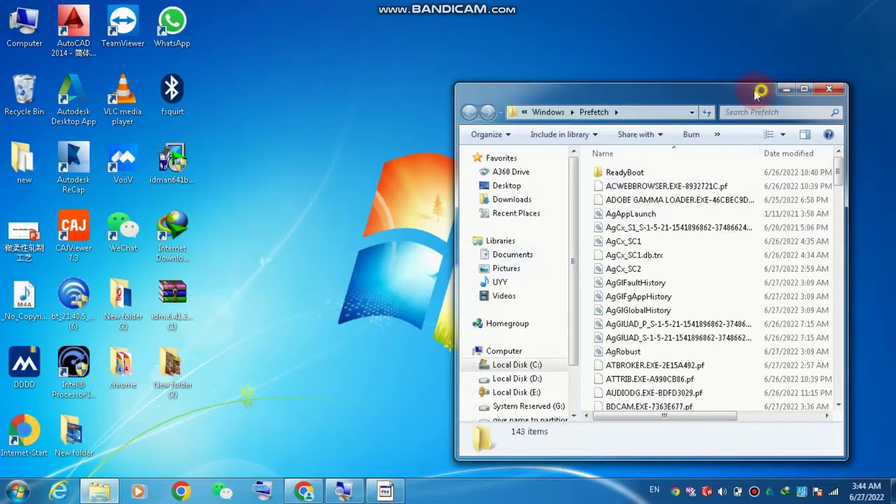
Maximize the Prefetch window, move all of the folder's contents to the Recycle Bin and close the window
drag(756, 91, 526, 60)
click(571, 59)
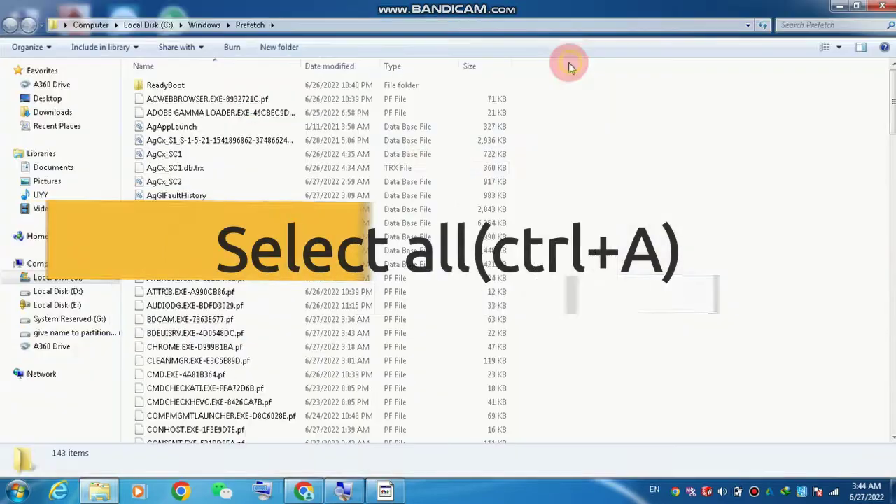
scroll(416, 175, down, 1)
scroll(416, 175, up, 1)
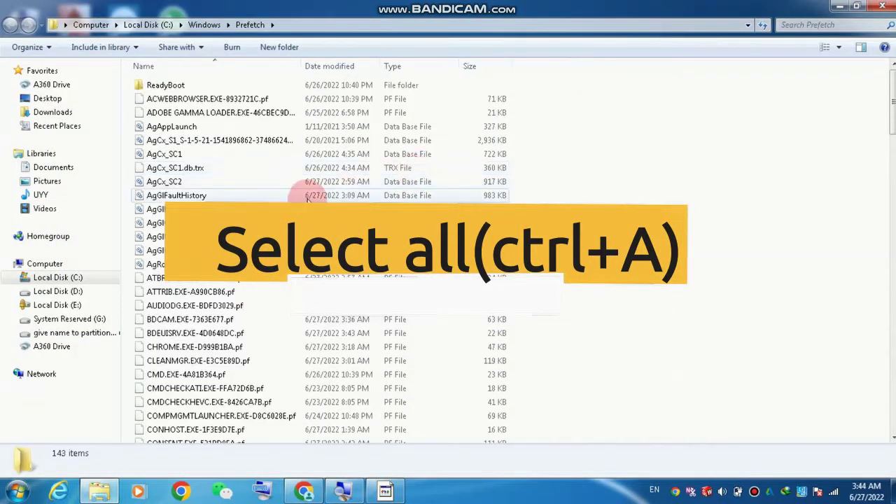
key(ctrl+a)
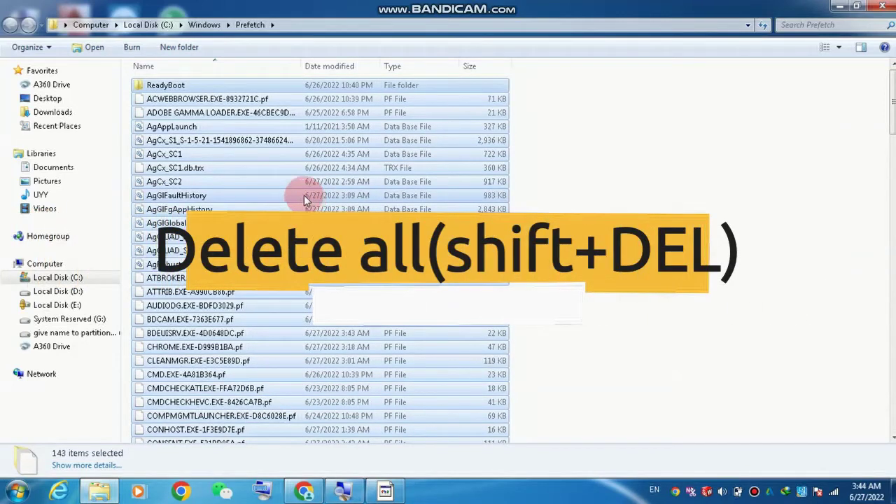
right_click(293, 183)
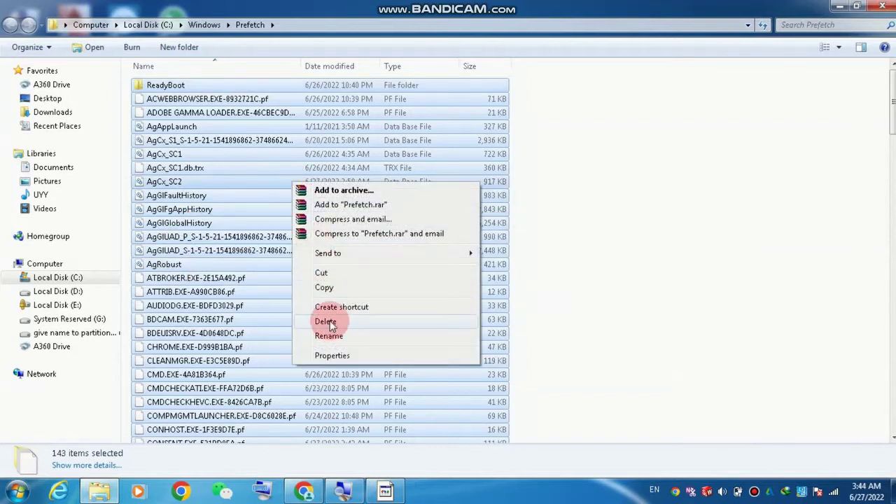
click(331, 326)
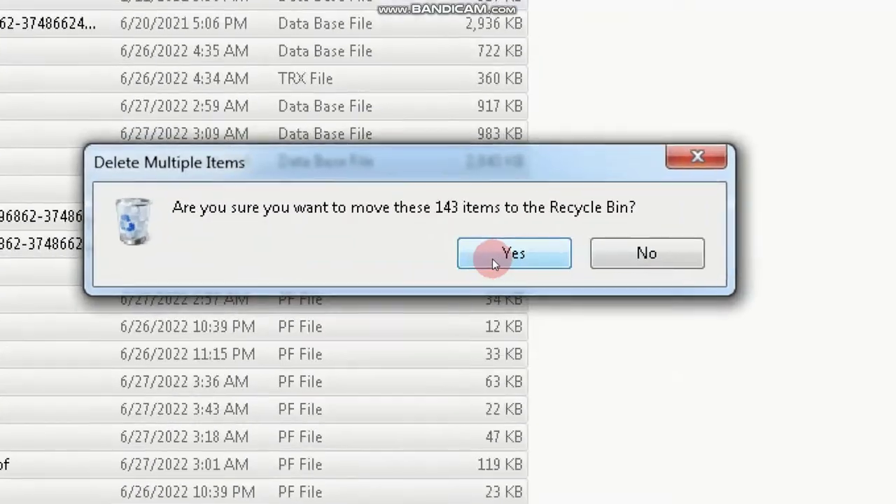
click(494, 256)
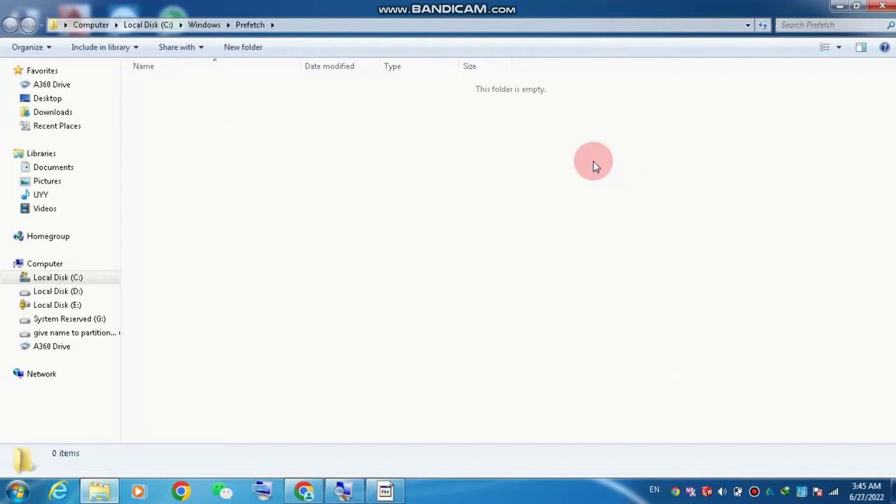
click(884, 7)
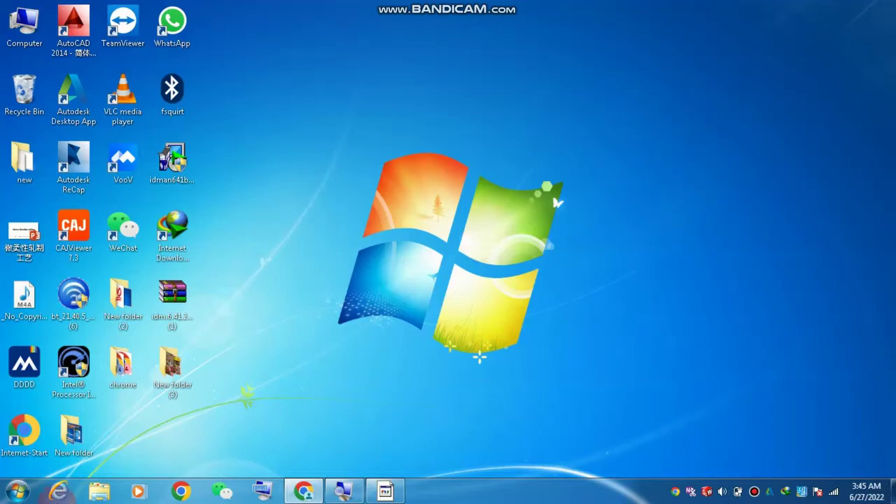
Open the Windows Temp folder by running "temp" from the Run dialog, and grant permanent access to it
click(17, 492)
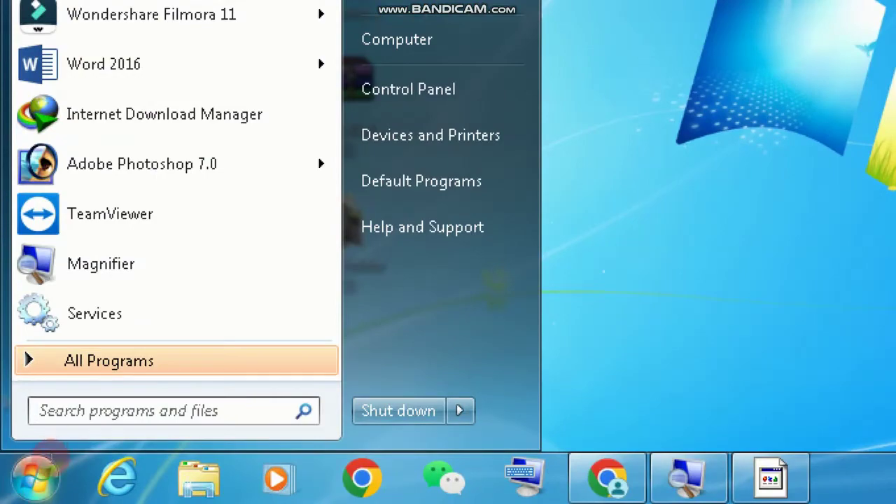
text(run +)
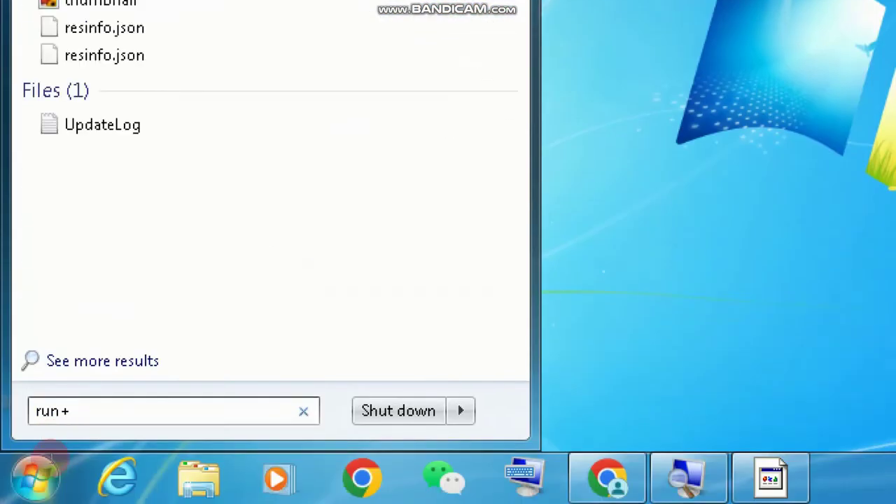
key(BackSpace)
key(BackSpace)
key(Return)
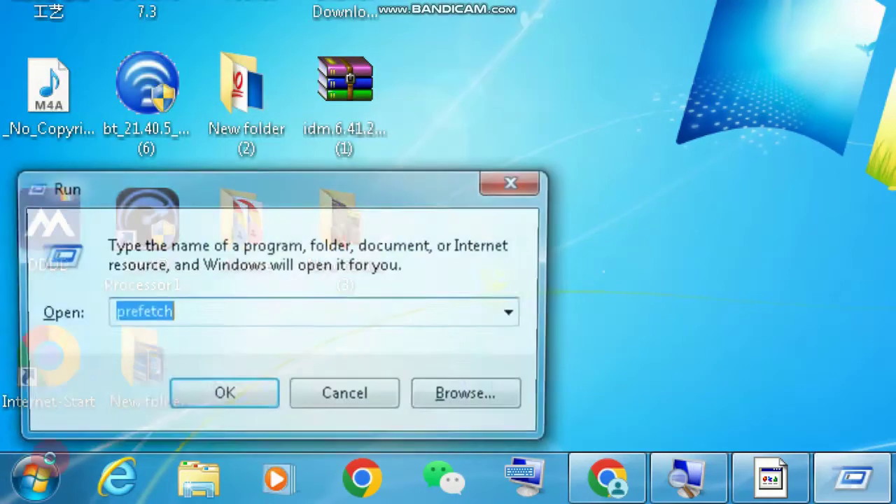
key(BackSpace)
text(temp)
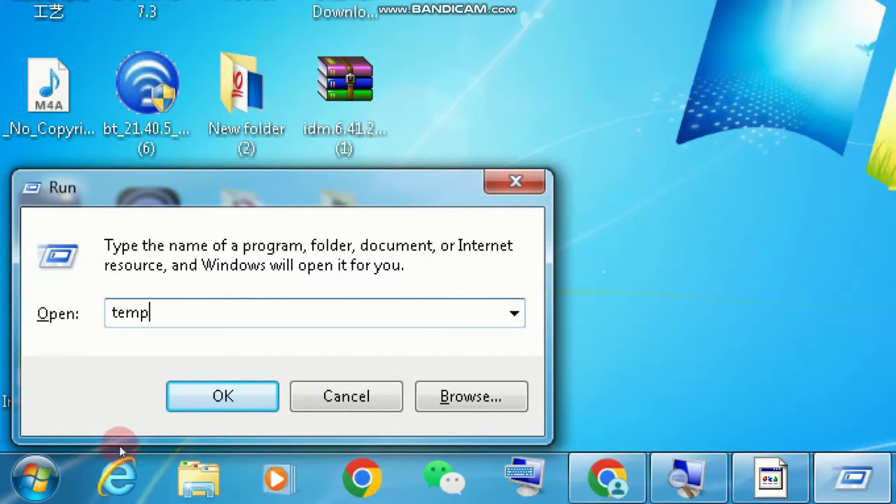
key(Return)
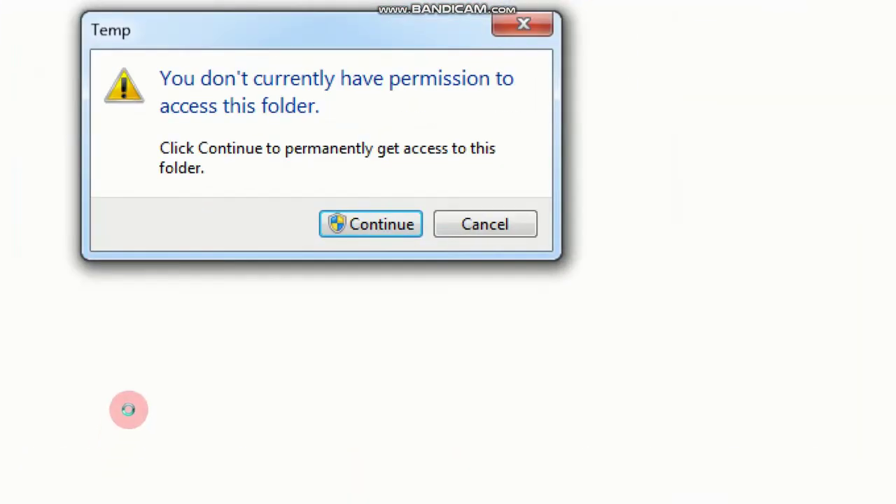
key(Return)
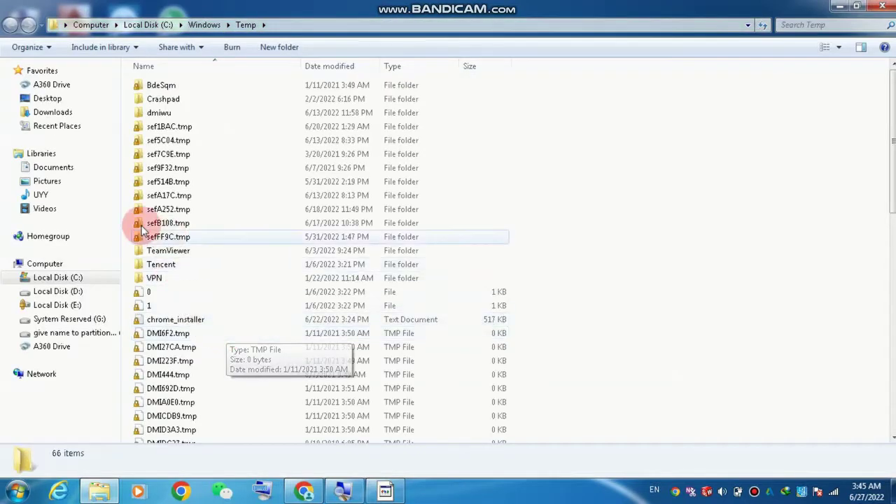
Permanently delete everything in the Windows Temp folder, skipping all items that are in use
scroll(188, 235, down, 1)
key(ctrl+a)
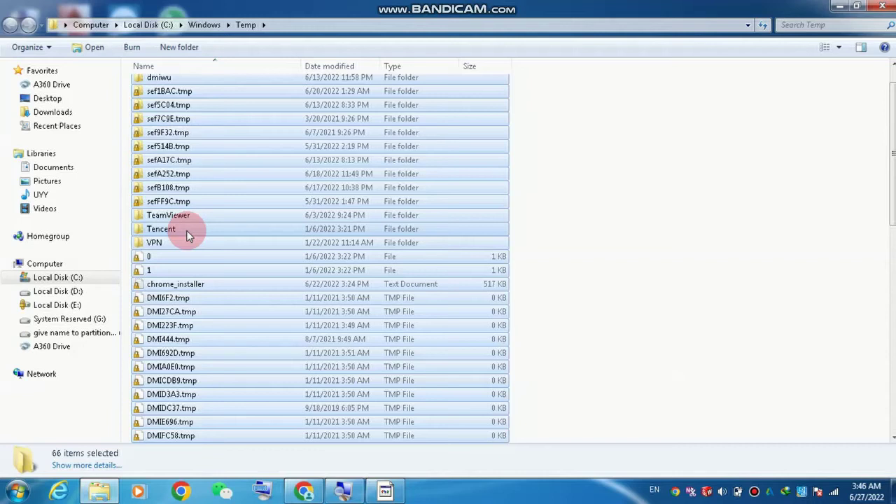
key(shift+Delete)
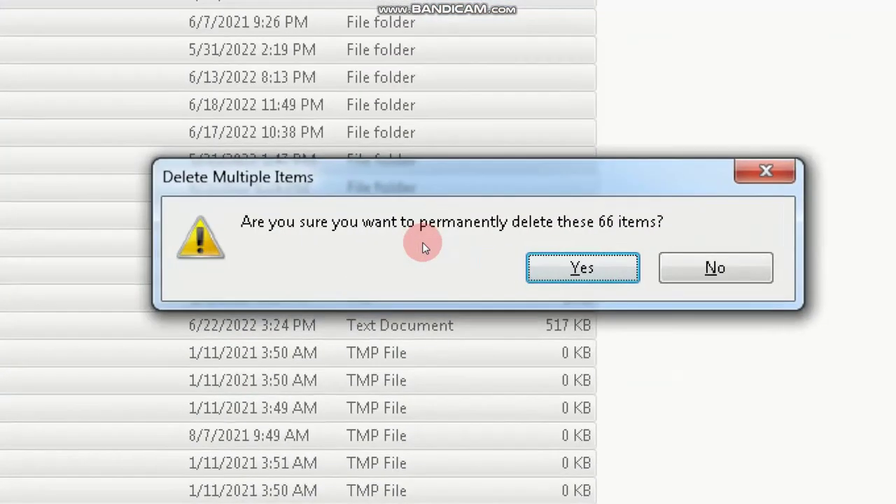
click(534, 267)
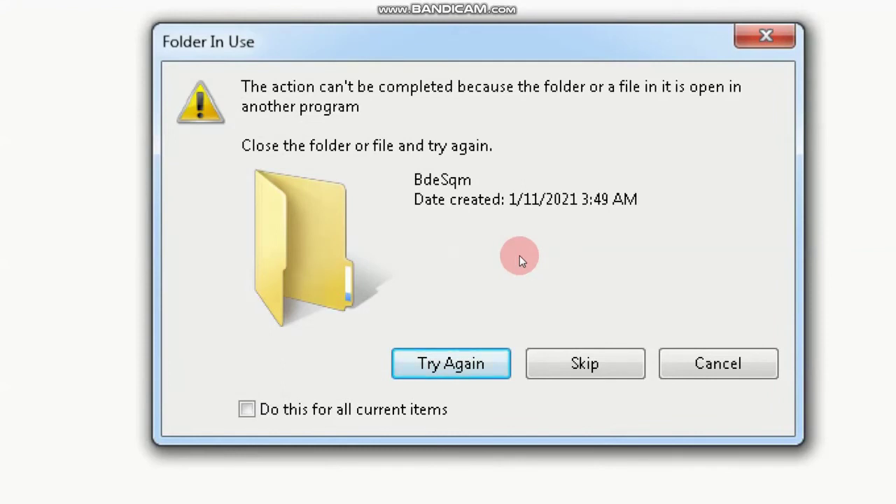
key(alt+a)
key(alt+s)
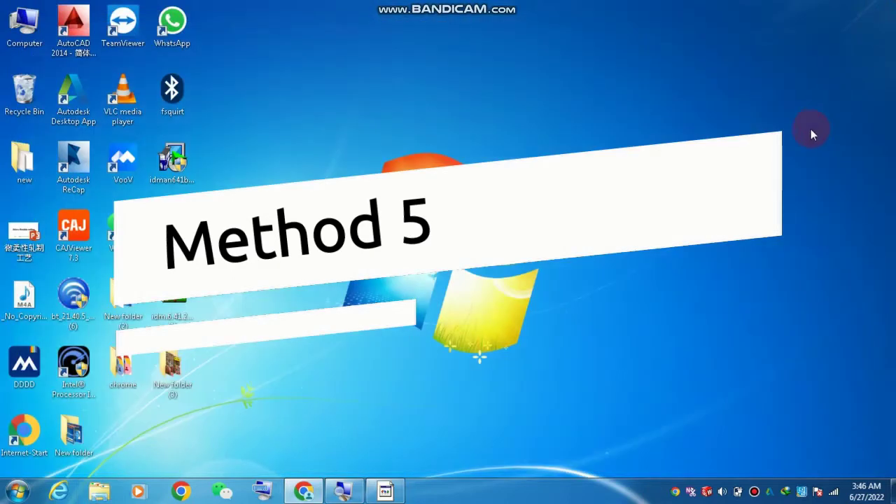
Open the user's AppData Local Temp folder by running "%temp%" from the Run dialog
click(15, 492)
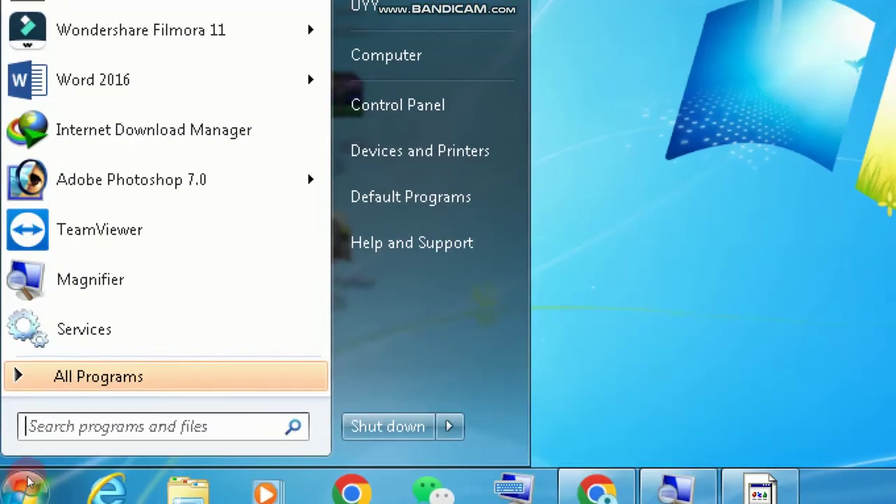
text(run)
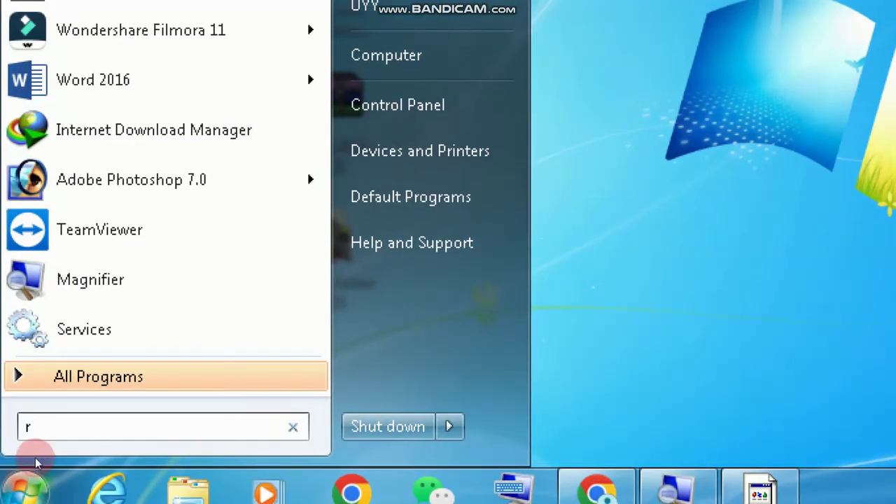
key(Return)
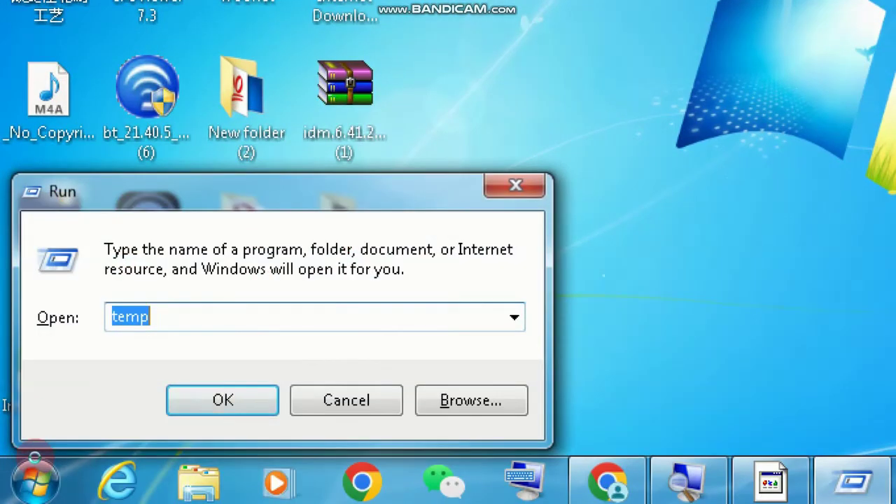
key(BackSpace)
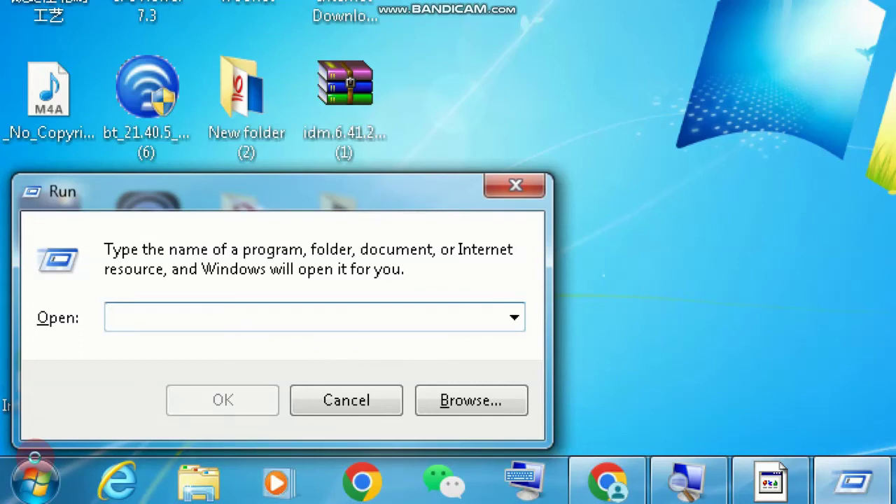
text(%t)
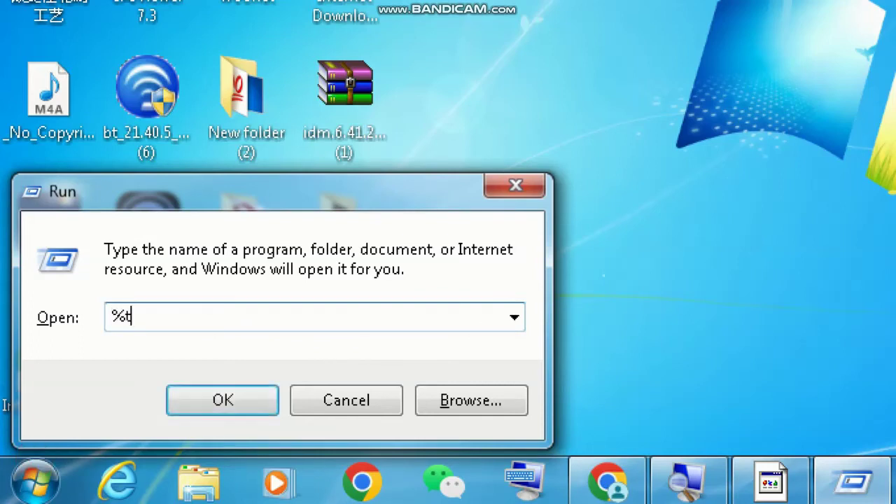
text(emp)
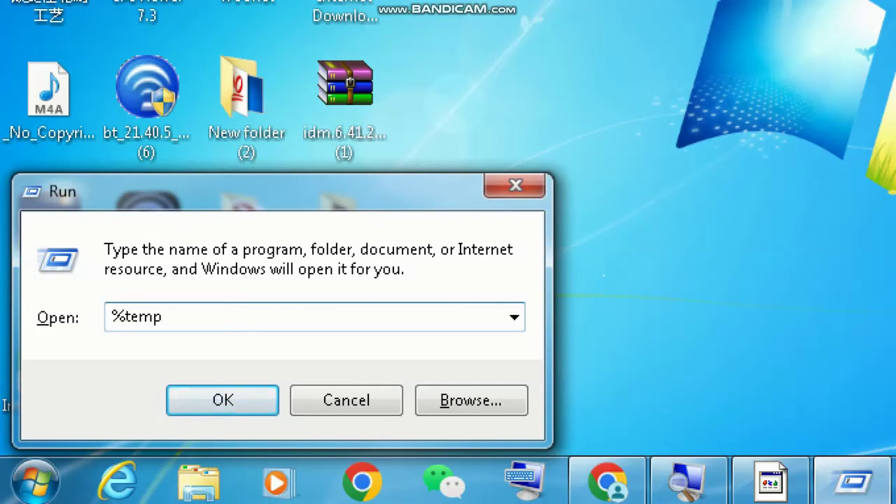
text(%)
key(Return)
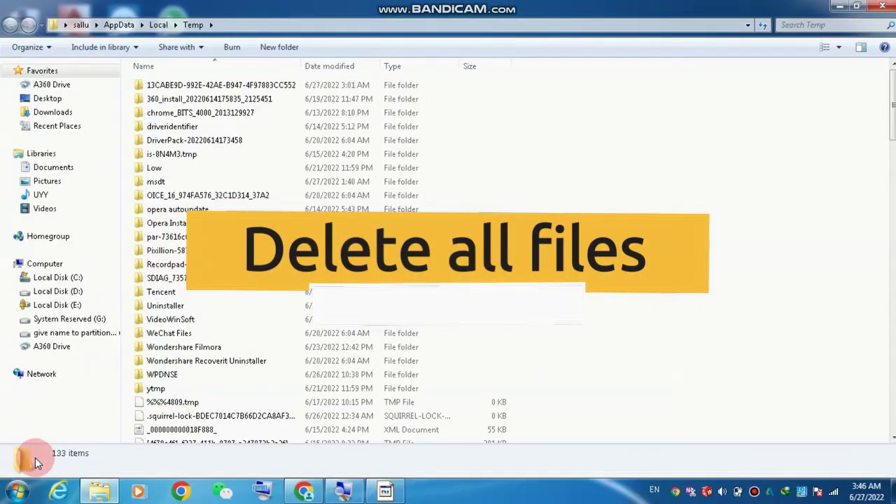
Select all files and folders in the user's AppData Local Temp folder
key(ctrl+a)
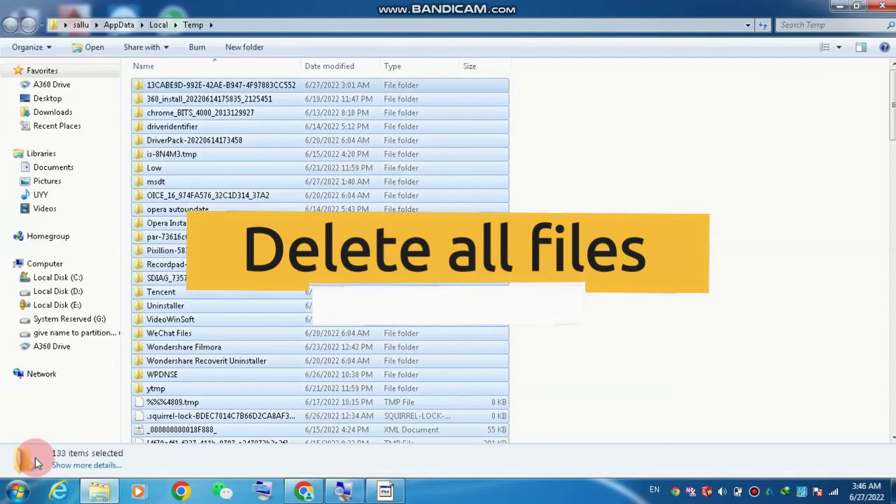